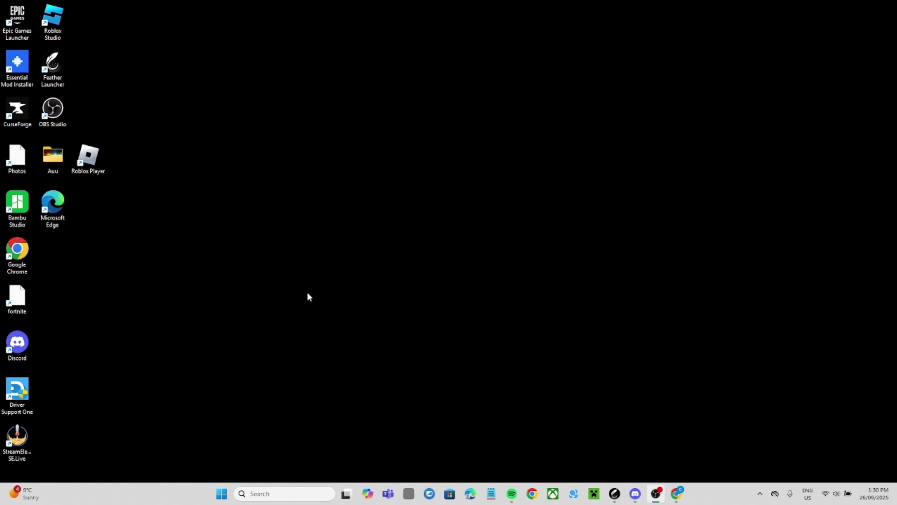
- Launch Feather Client, glance at the account selection panel, then minimize the launcher
left_click_drag(308, 292, 315, 296)
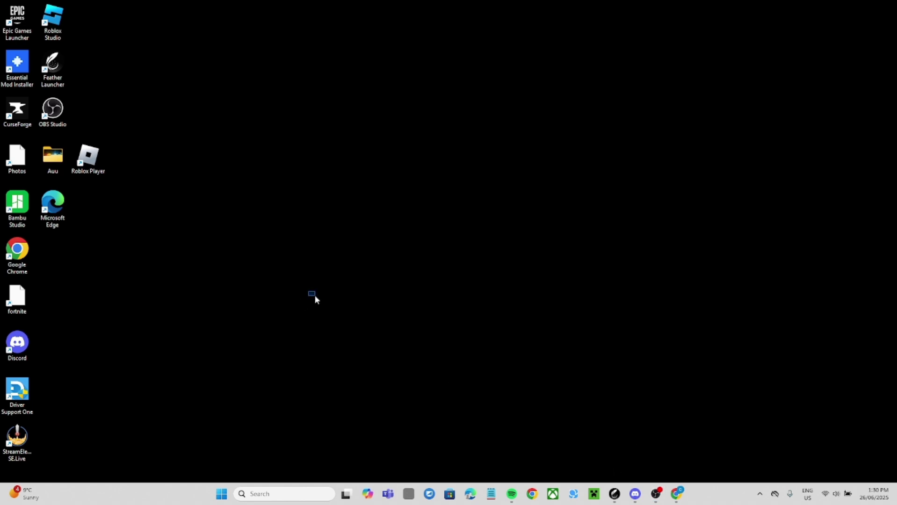
double_click(52, 70)
left_click(612, 490)
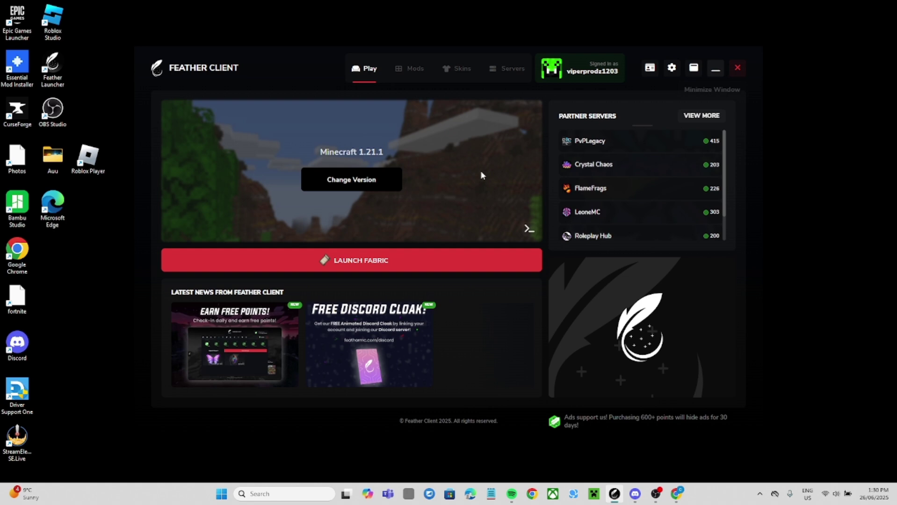
left_click(576, 70)
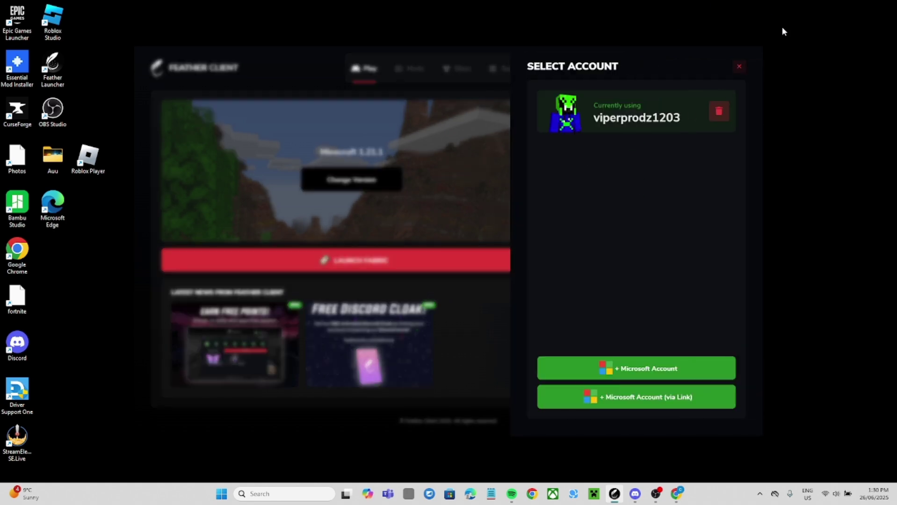
left_click(744, 71)
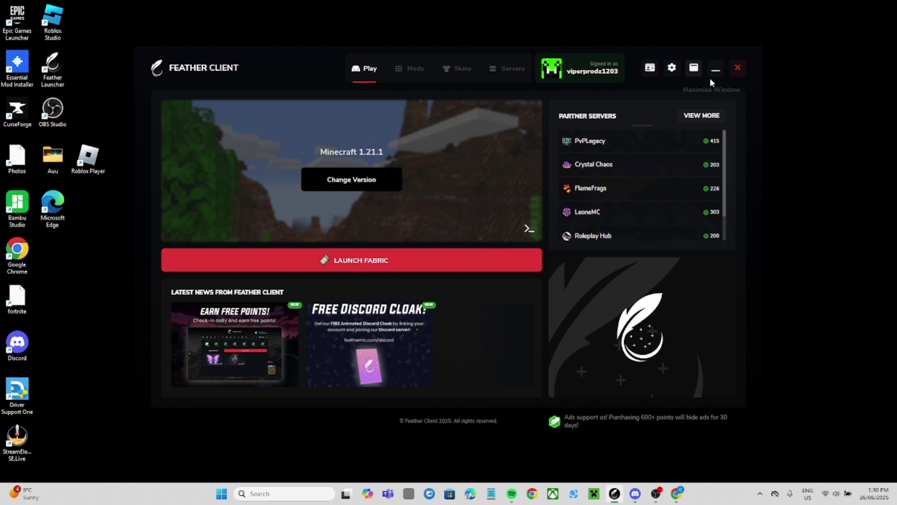
left_click(715, 72)
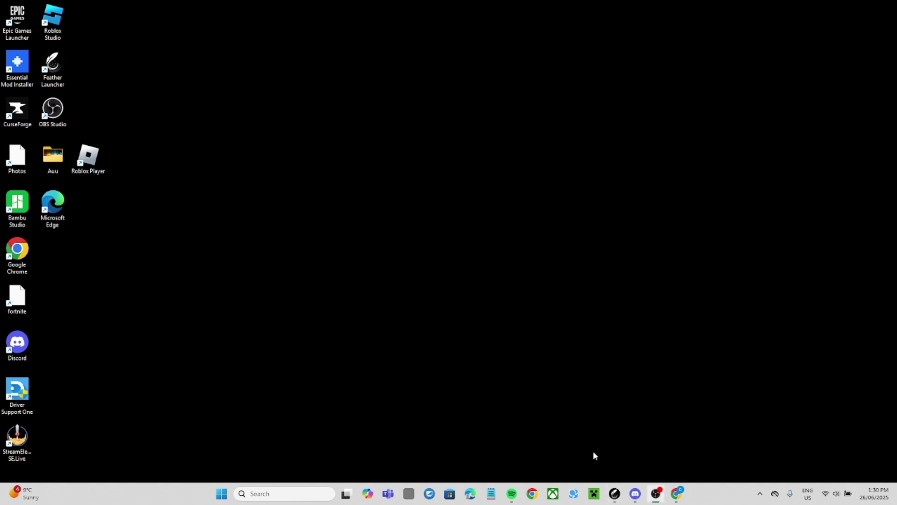
- In Chrome, open the Fabric website and enter fabricmc.net in a second tab
left_click(677, 494)
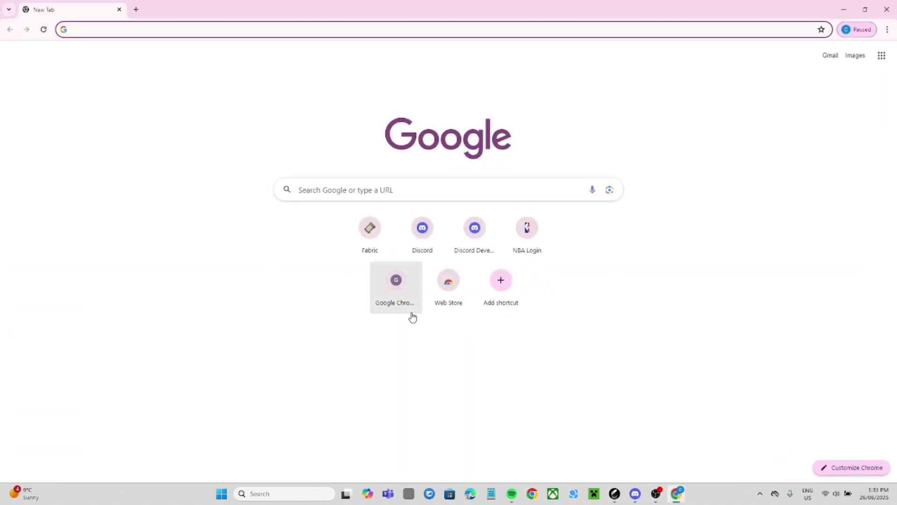
left_click(369, 232)
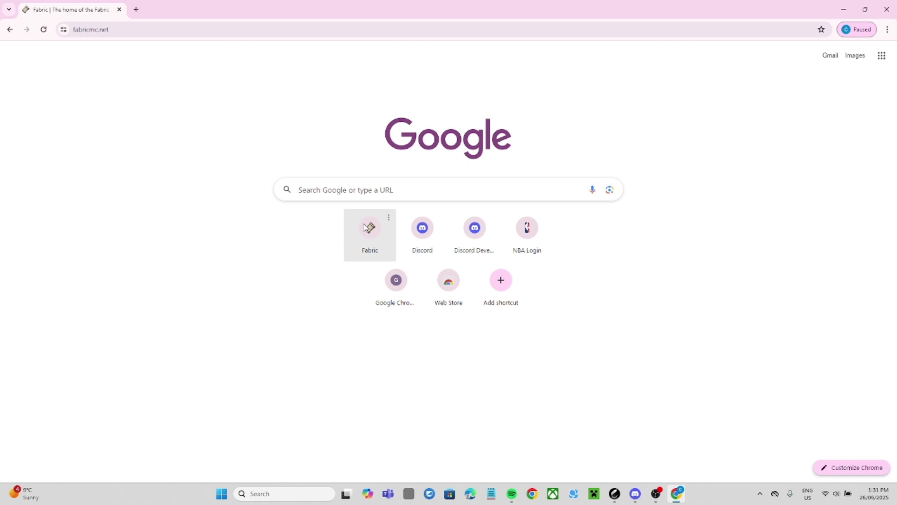
left_click(136, 8)
type("fabri")
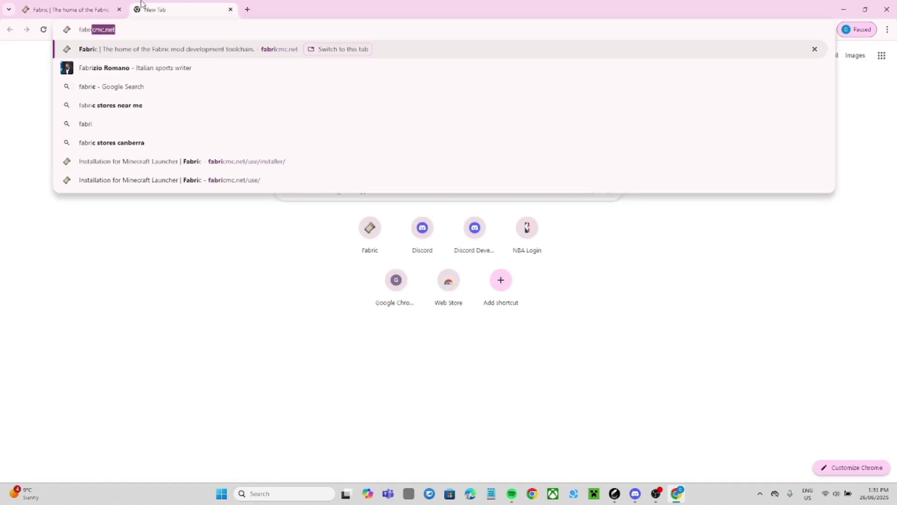
type("cmc.net")
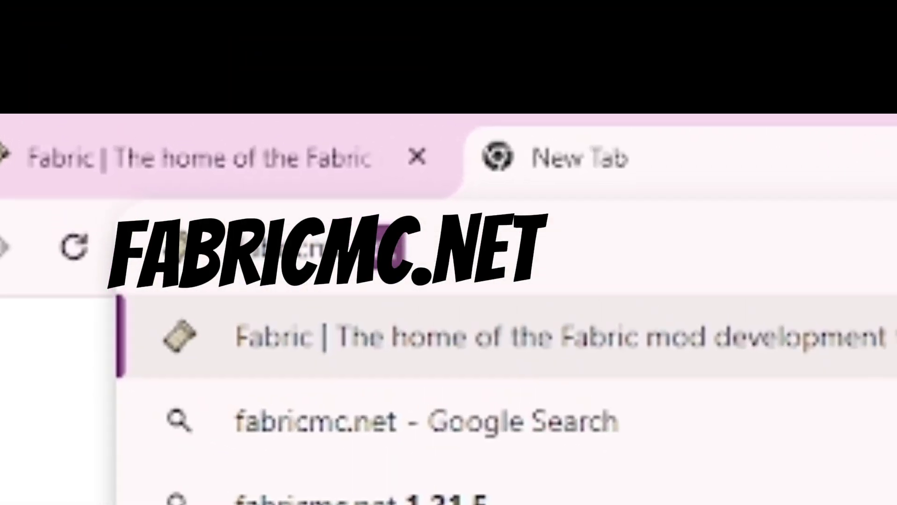
left_click(39, 4)
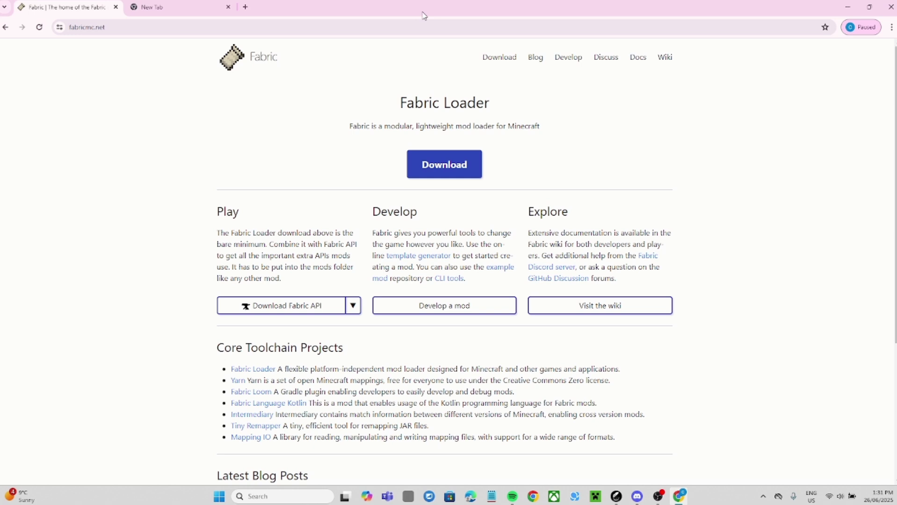
left_click(174, 4)
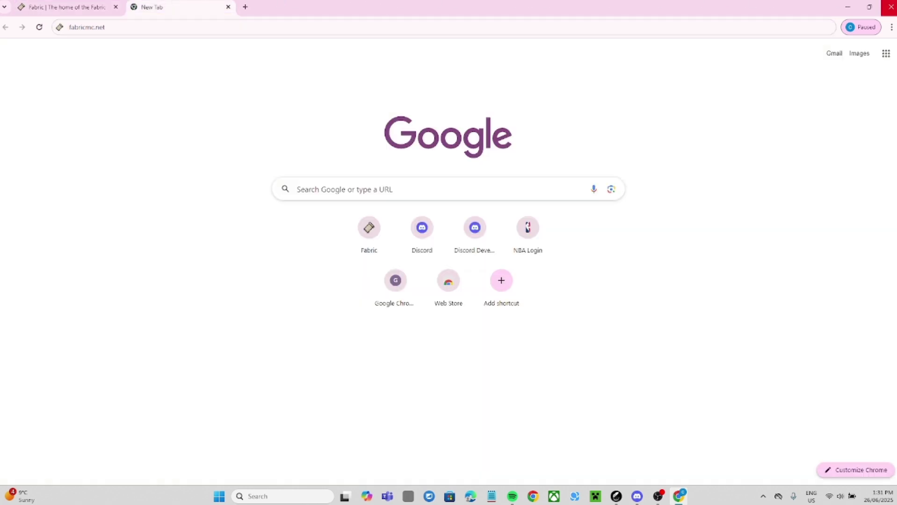
- Minimize Chrome and bring up Discord from the taskbar
left_click(848, 6)
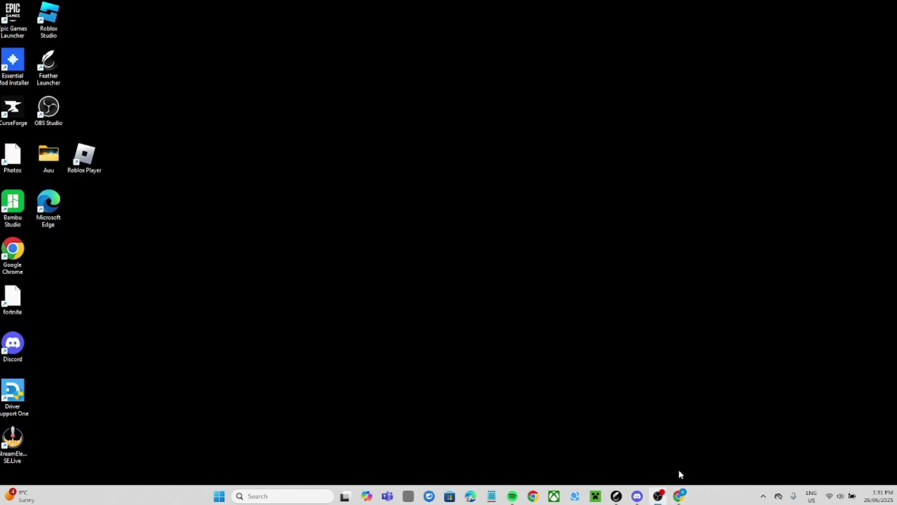
mouse_move(637, 501)
left_click(636, 496)
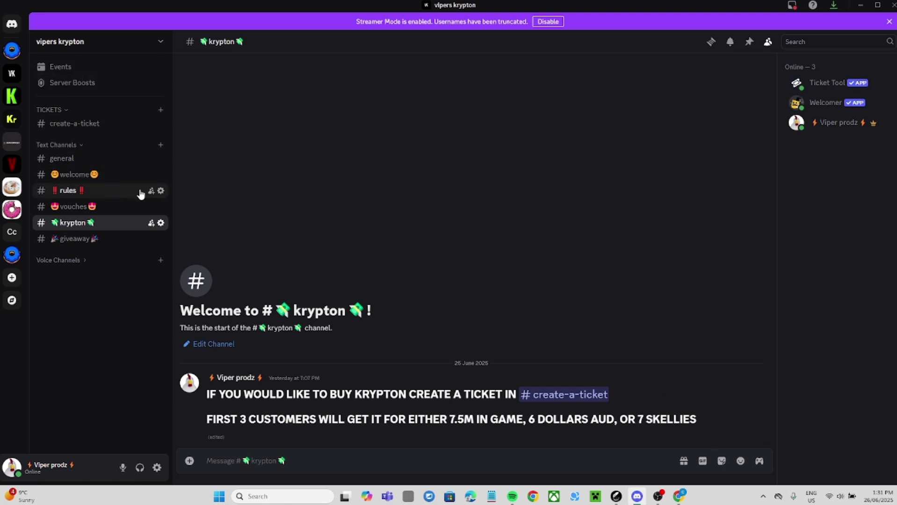
- Browse the welcome, rules, vouches, krypton and giveaway channels in turn
left_click(110, 178)
left_click(108, 191)
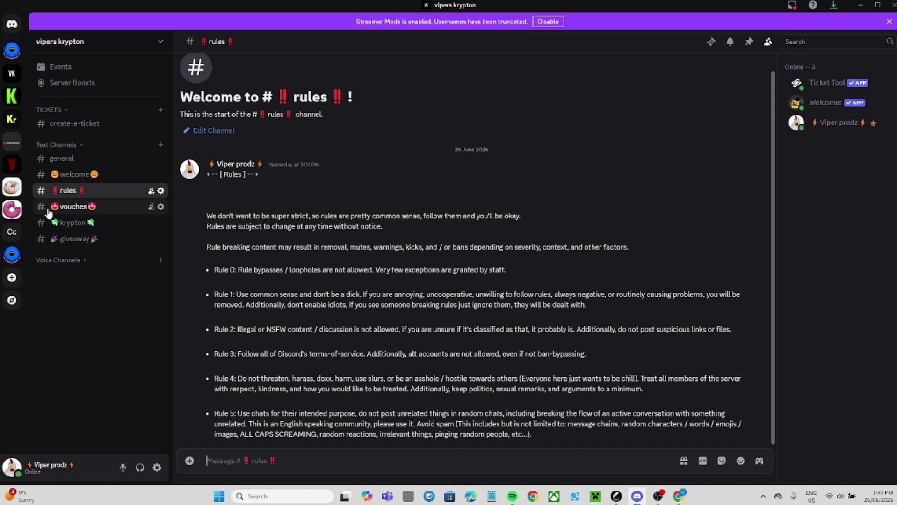
left_click(75, 206)
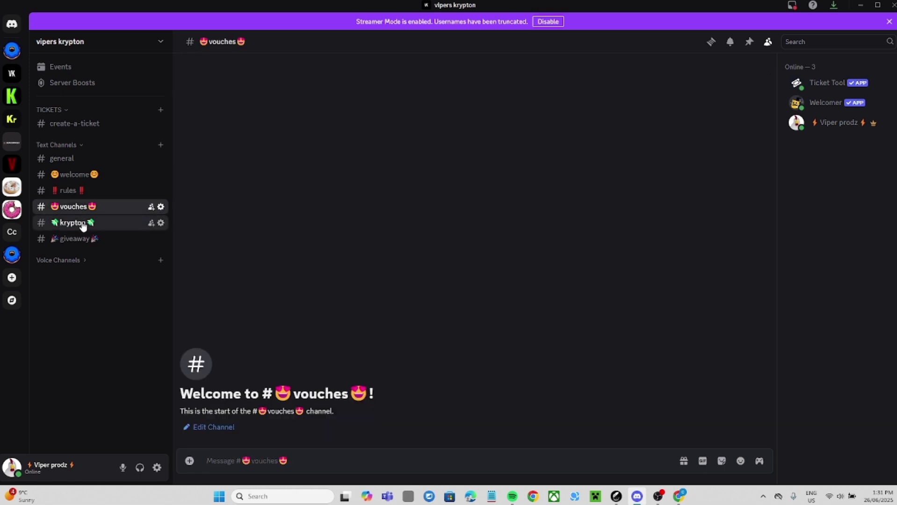
left_click(83, 226)
left_click(95, 239)
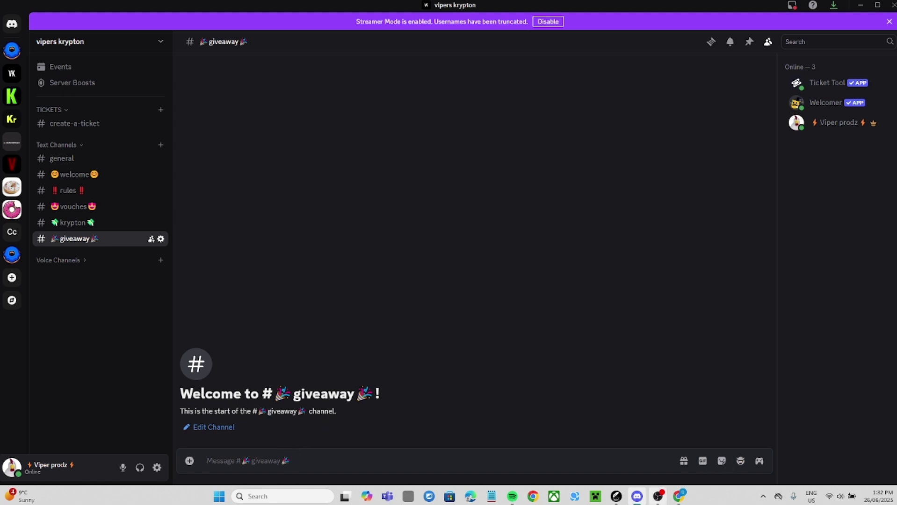
mouse_move(658, 496)
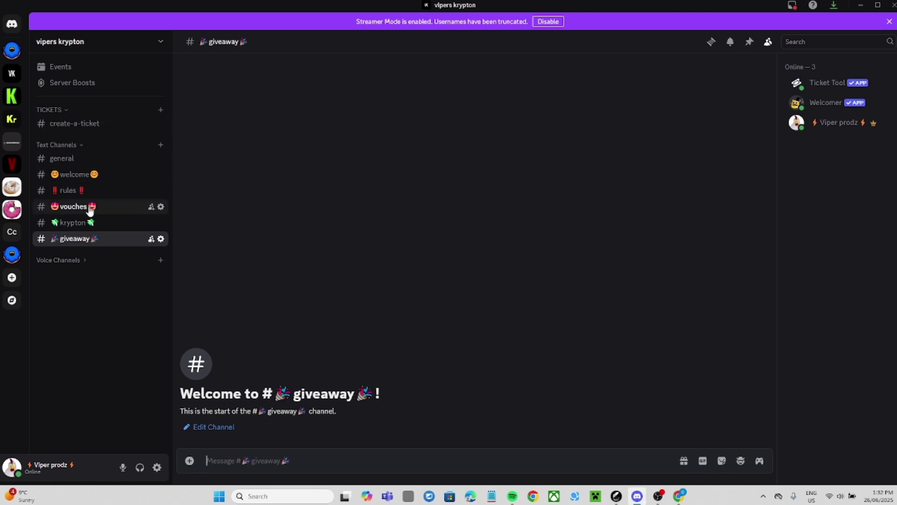
- Create a ticket, then in ticket-0003 send a mention of a server member and 'yo'
left_click(75, 123)
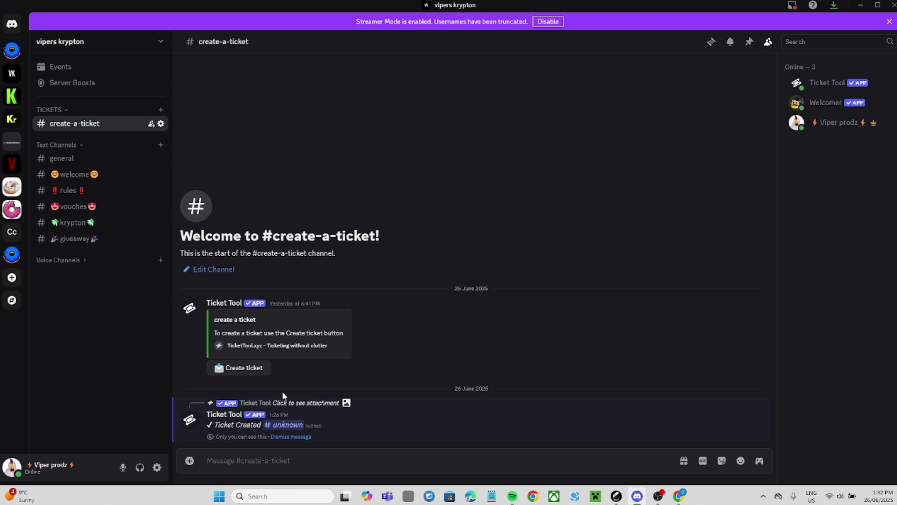
left_click(253, 370)
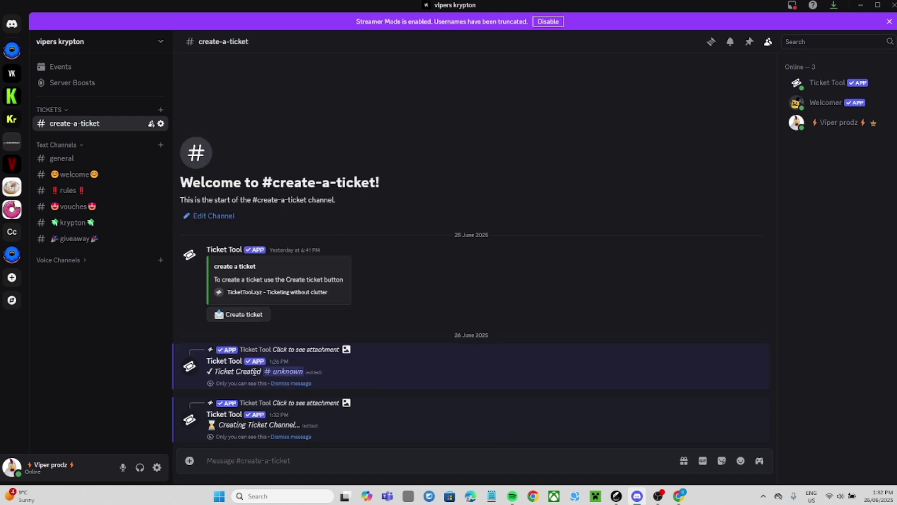
left_click(295, 425)
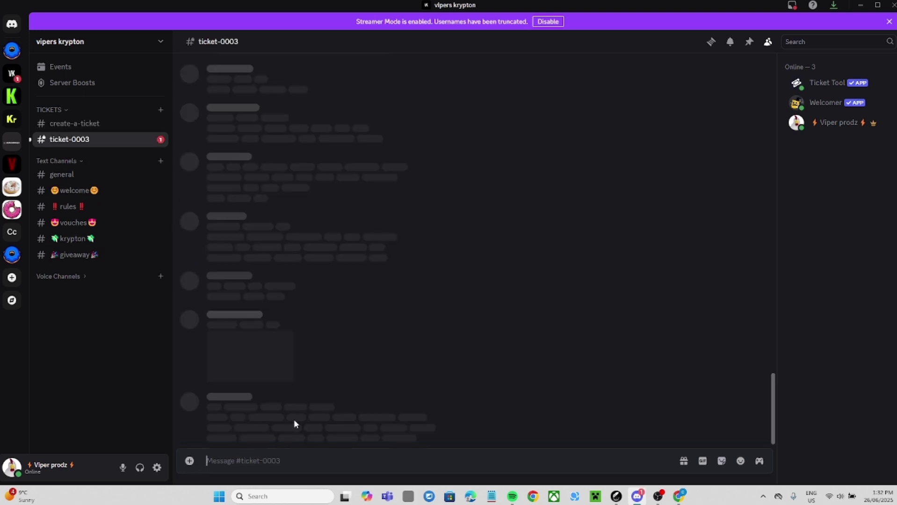
type("@vi")
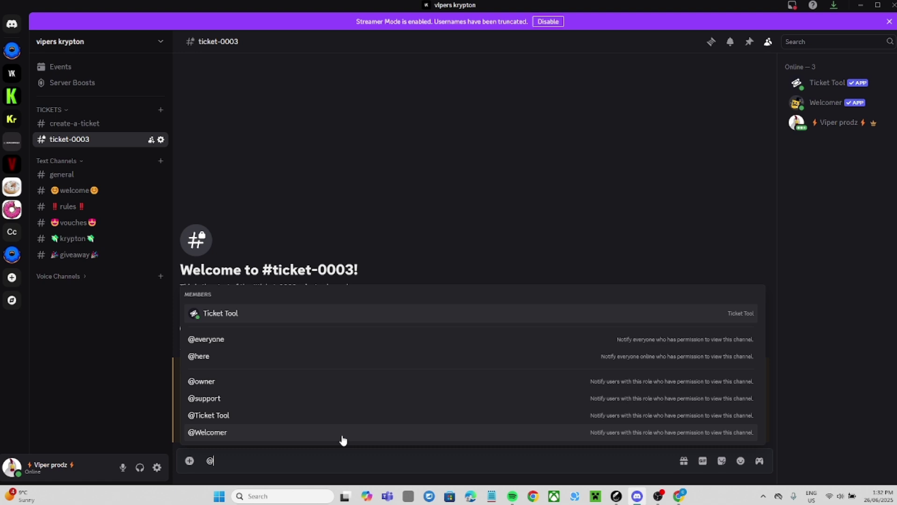
left_click(343, 440)
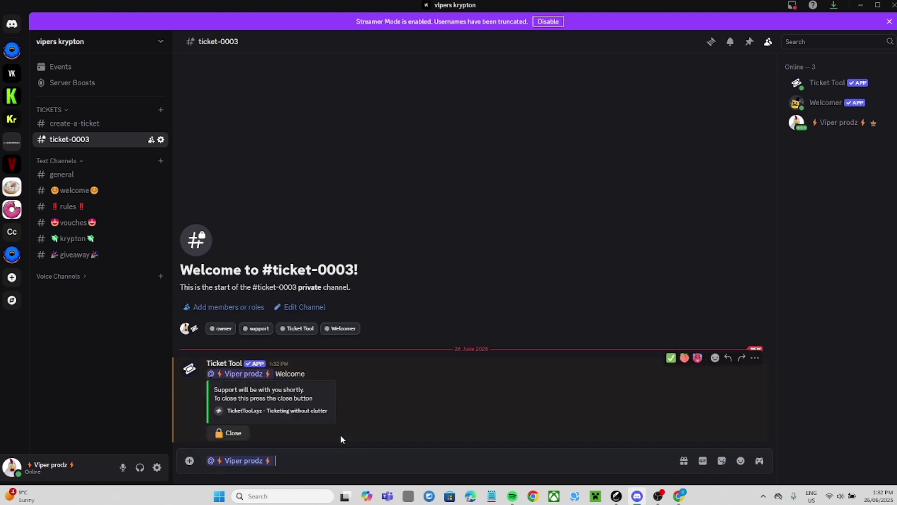
key("Return")
type("yo")
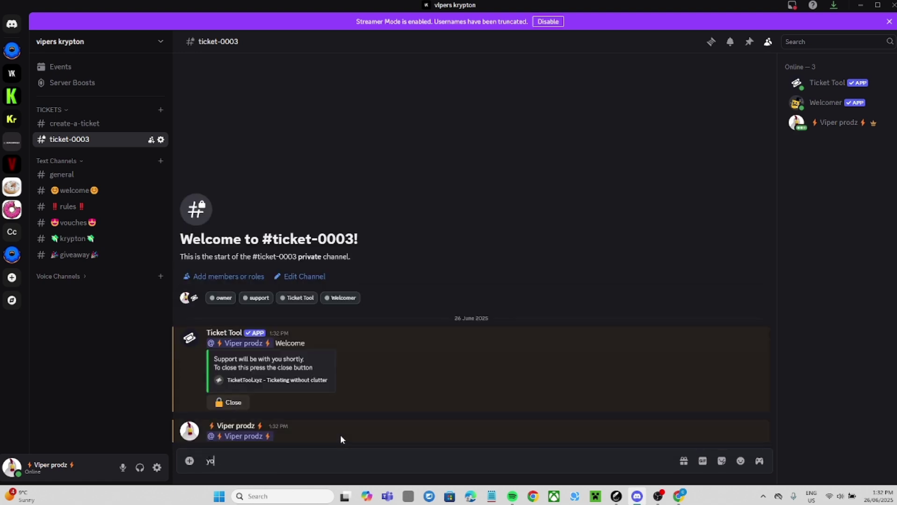
key("Return")
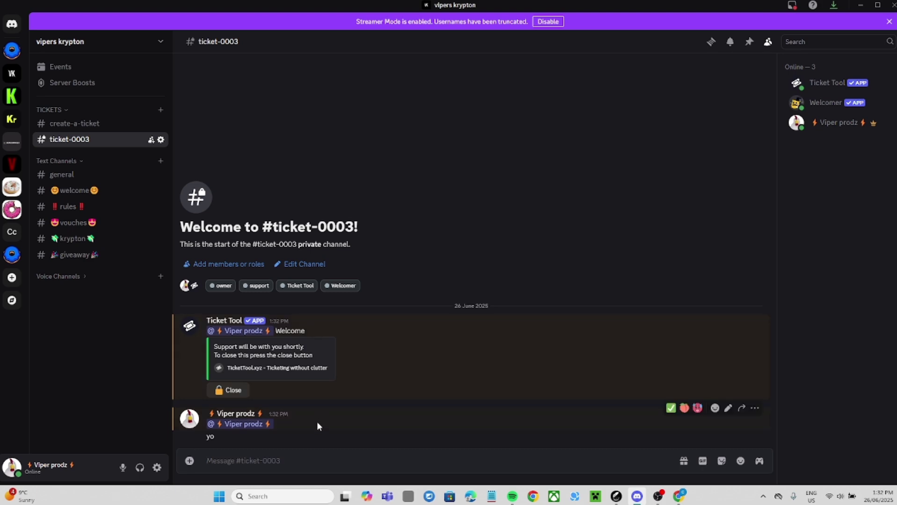
- Keep the 'yo' message after cancelling its deletion, then close and delete ticket-0003
right_click(317, 422)
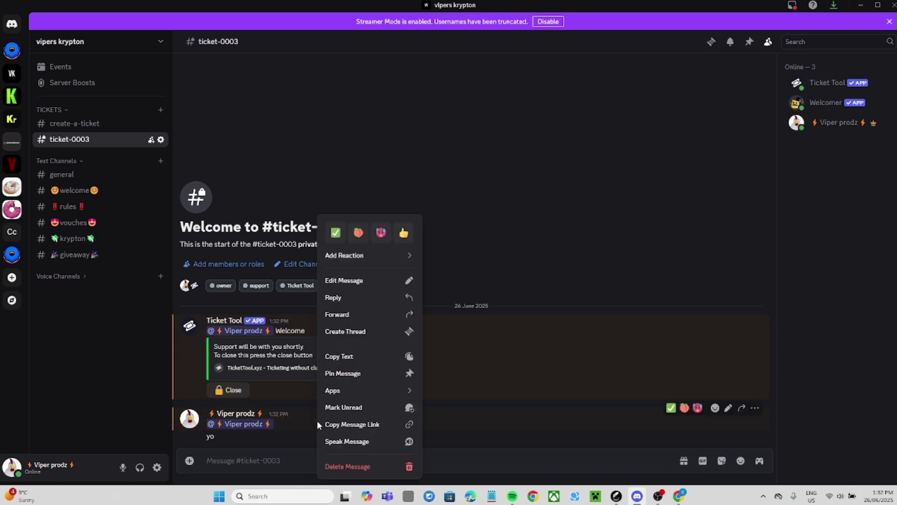
left_click(346, 467)
left_click(469, 312)
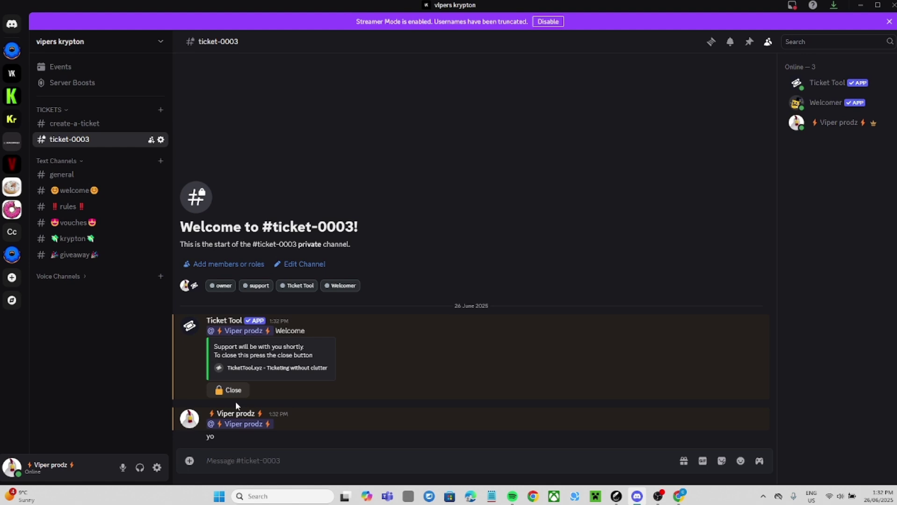
left_click(229, 390)
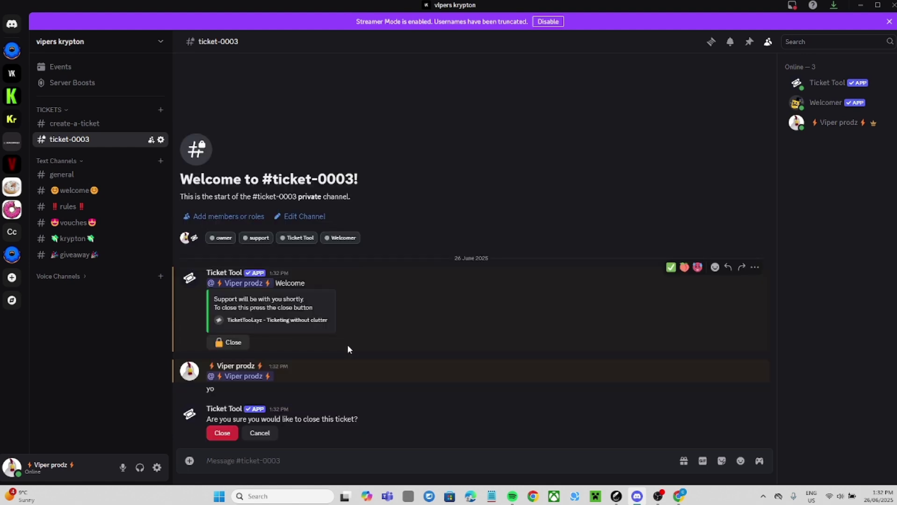
left_click(218, 437)
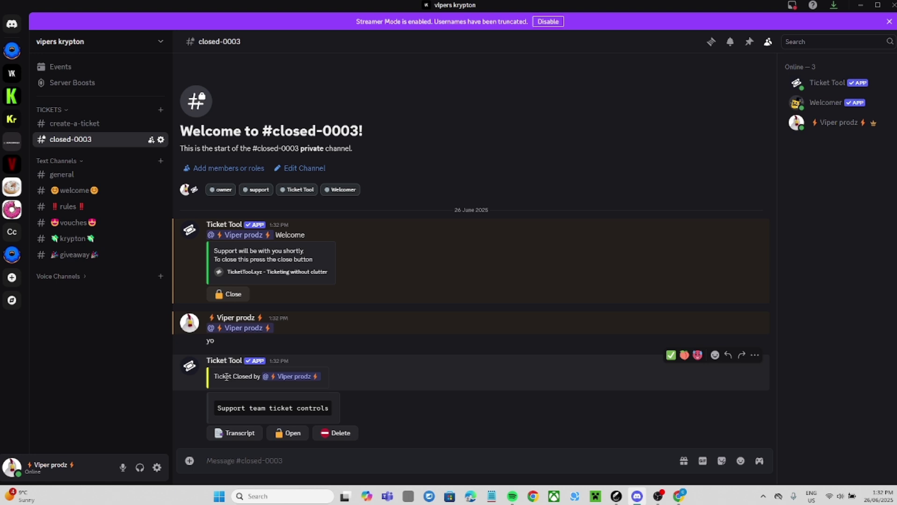
left_click(344, 432)
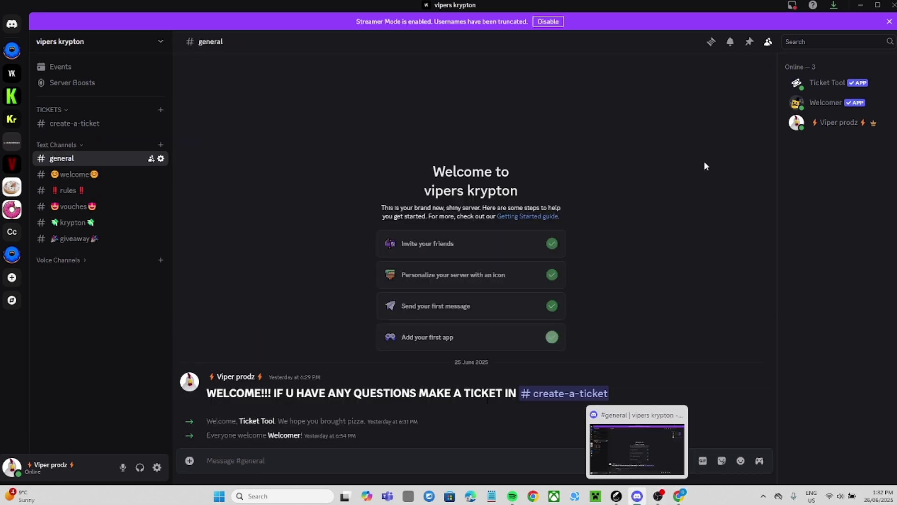
- Back in Feather Client, switch the Minecraft version to 1.21.1 and show the Mod Manager
left_click(860, 5)
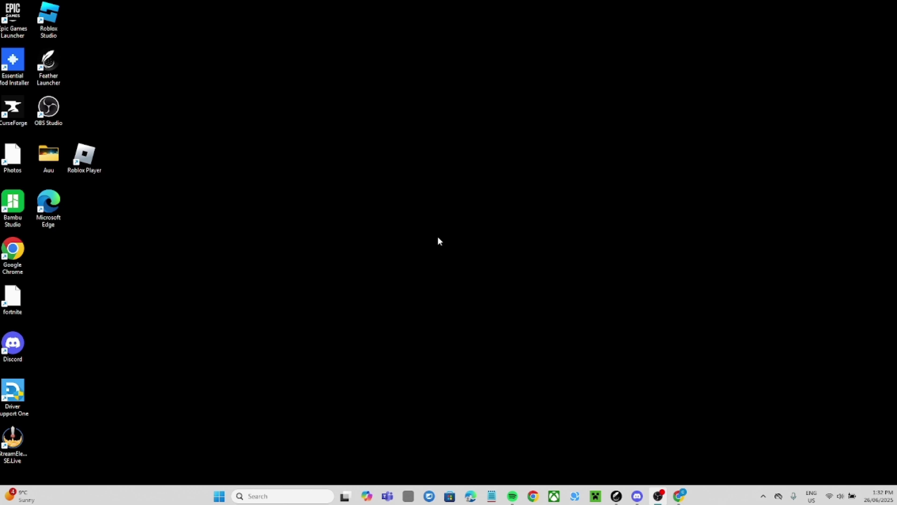
left_click(617, 496)
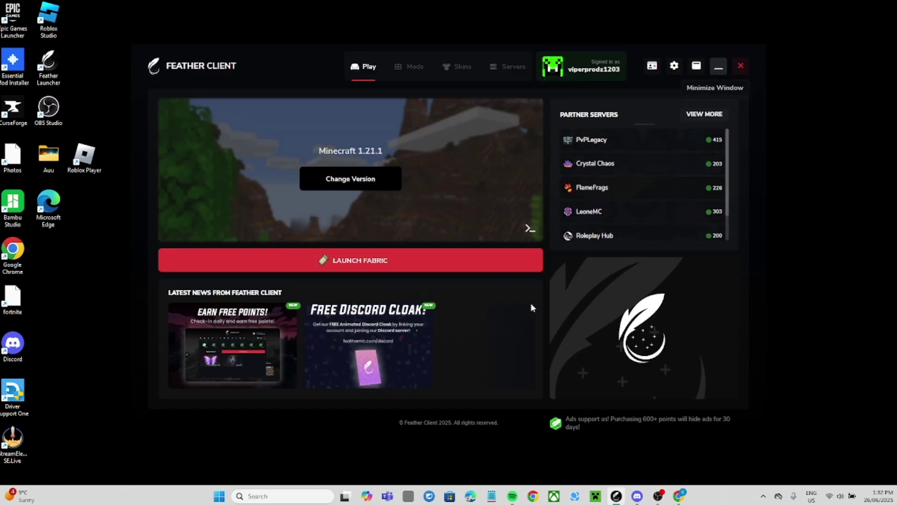
left_click(368, 173)
left_click(597, 205)
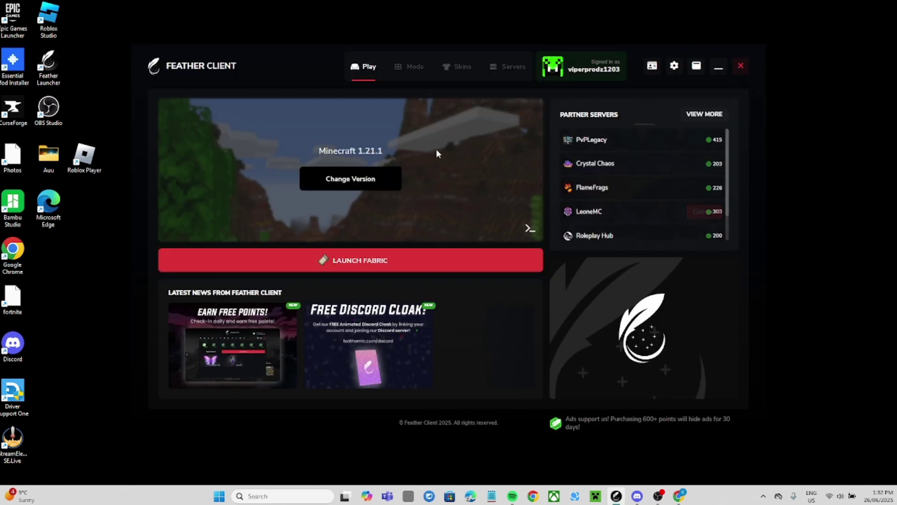
left_click(397, 67)
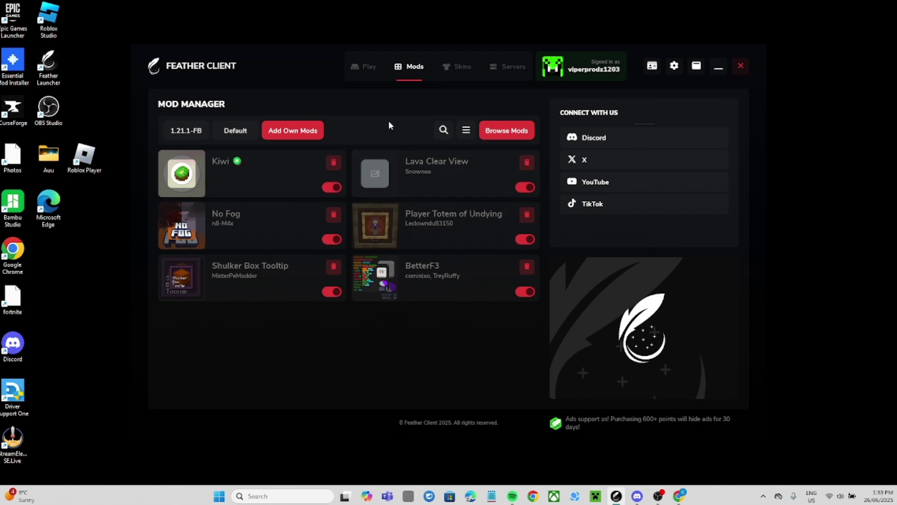
- Change the mod profile from 1.21.1-FB to 1.21.1-fabric and return to Play
left_click(194, 129)
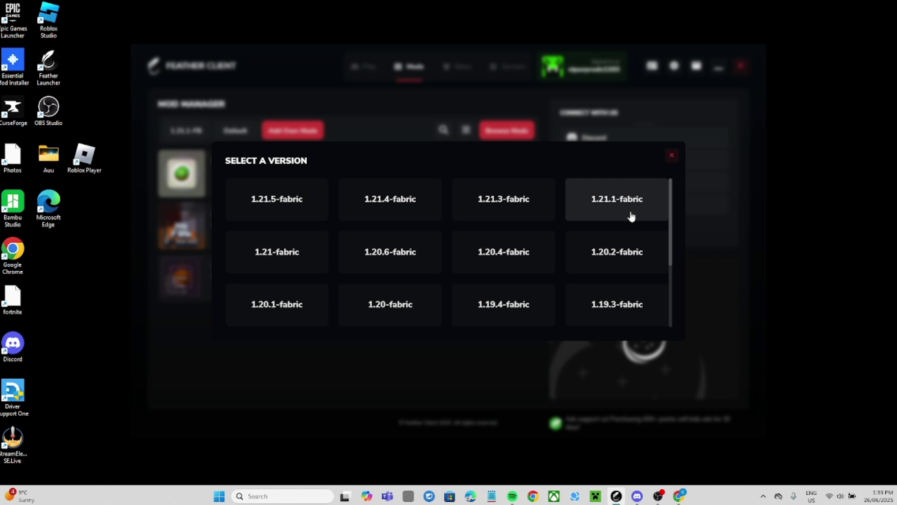
left_click(631, 212)
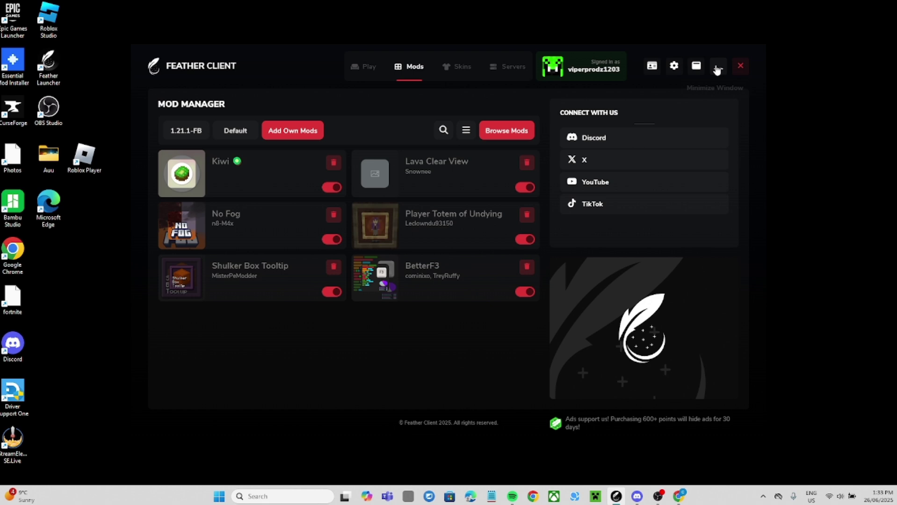
left_click(364, 66)
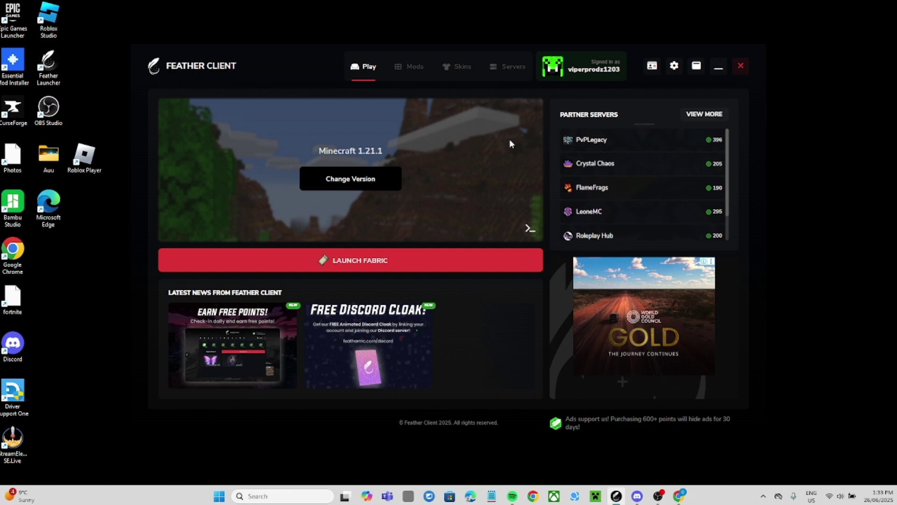
- Minimize the Feather Client launcher from its title bar, revealing the desktop
left_click(719, 66)
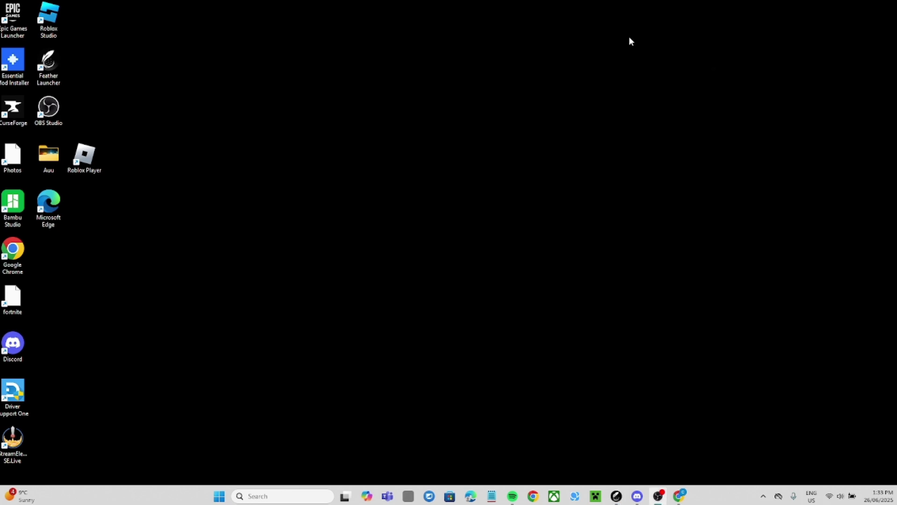